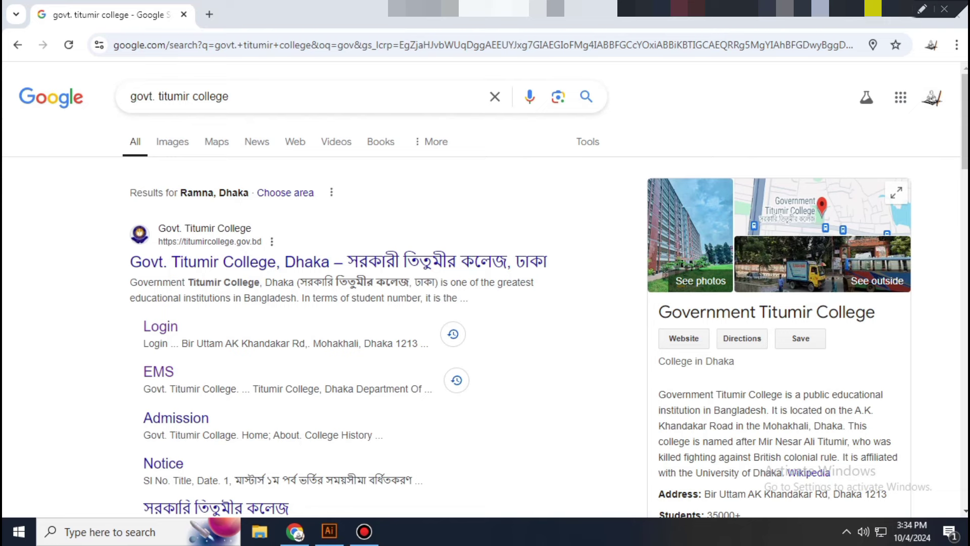
# Step: Search Google for "govt. titumir college", and go through the college's official website to its EMS portal
pyautogui.click(240, 99)
pyautogui.press('Return')
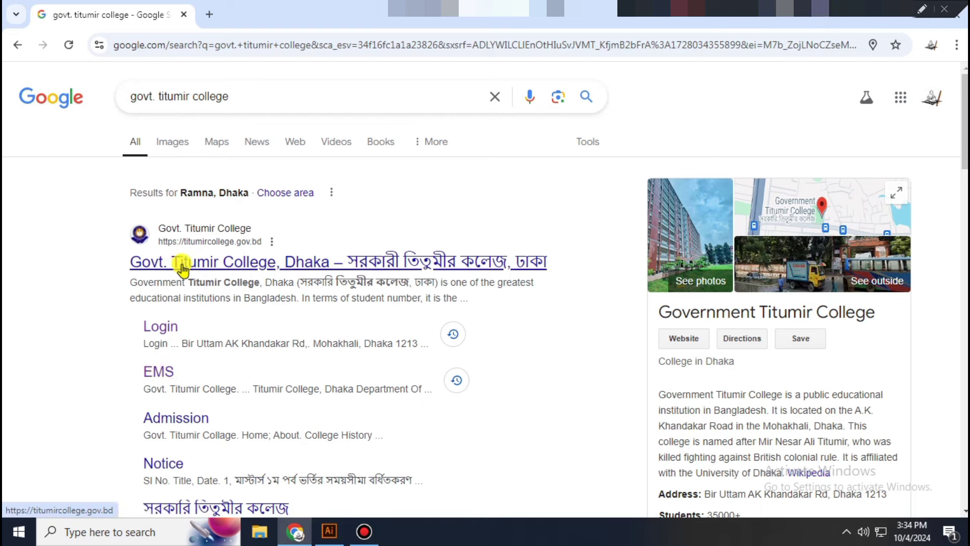
pyautogui.click(204, 239)
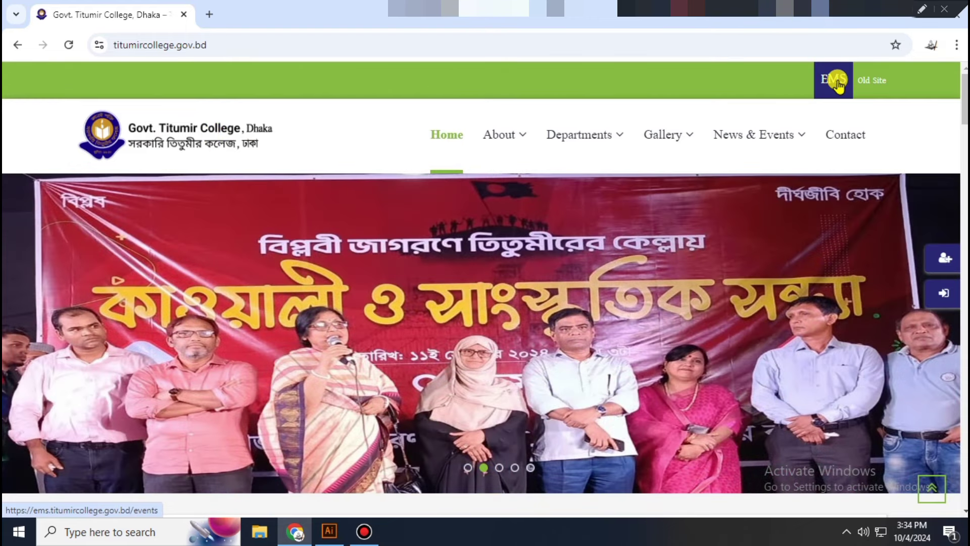
pyautogui.click(837, 83)
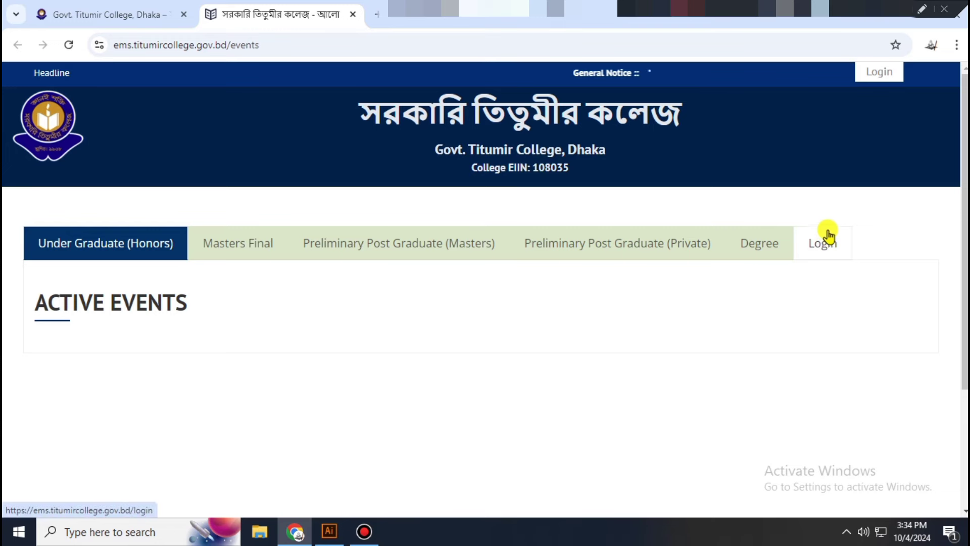
# Step: Open the application for Hon's 1st Year Admission (2023-24) from the Under Graduate (Honors) active events
pyautogui.scroll(-1, 962, 174)
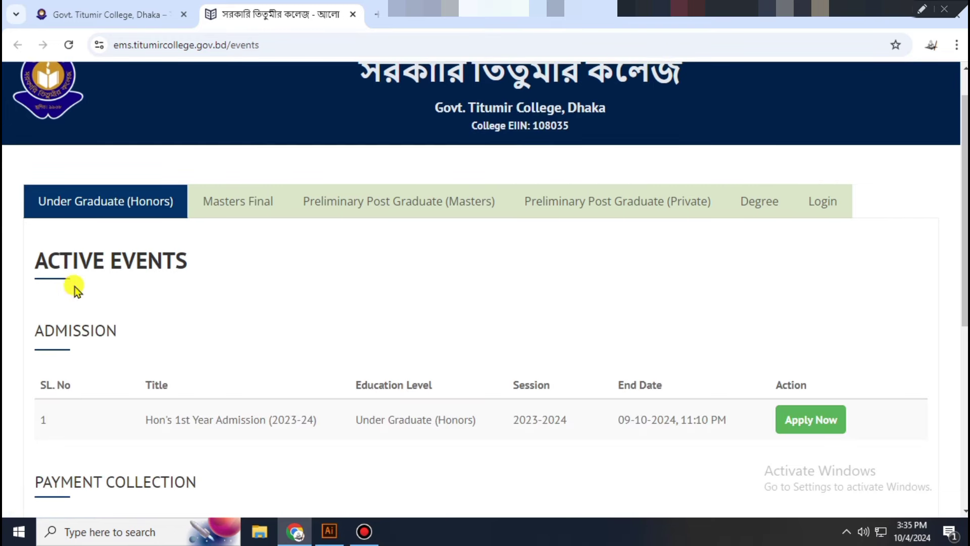
pyautogui.moveTo(38, 261); pyautogui.dragTo(190, 256)
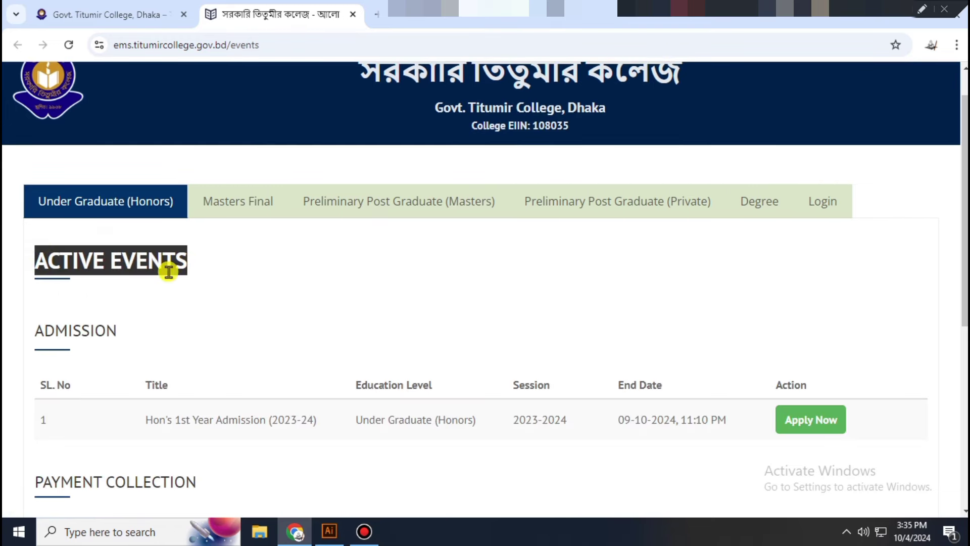
pyautogui.moveTo(962, 238); pyautogui.dragTo(962, 265)
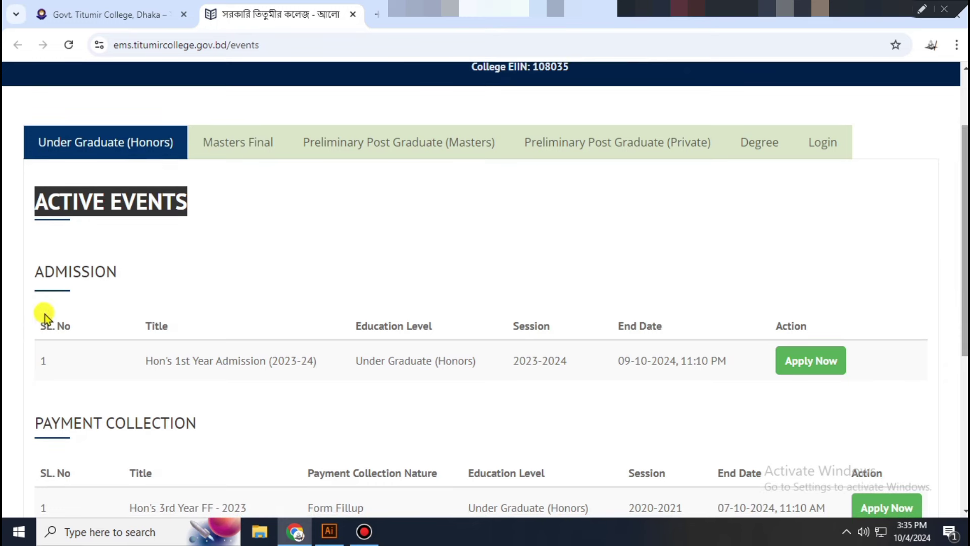
pyautogui.moveTo(35, 275); pyautogui.dragTo(134, 276)
pyautogui.click(135, 276)
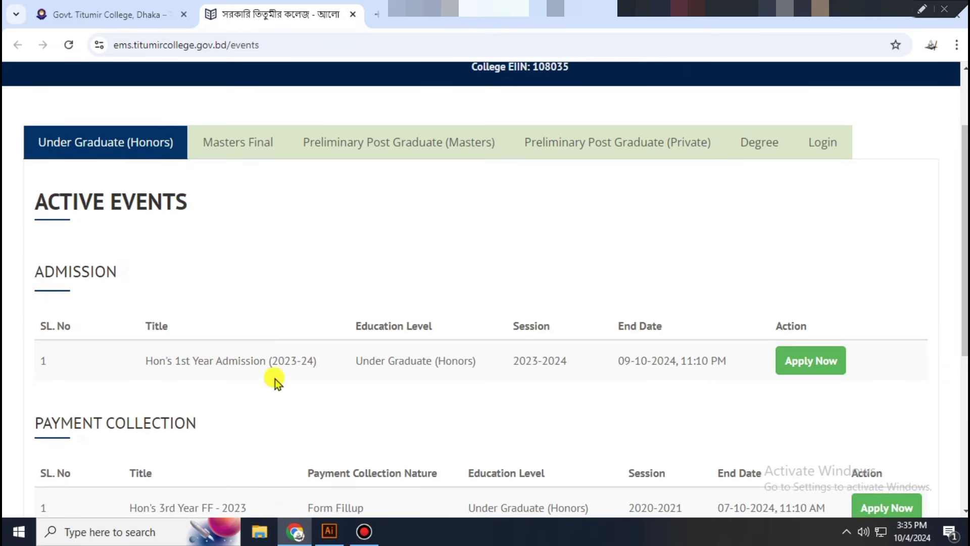
pyautogui.moveTo(363, 360); pyautogui.dragTo(502, 362)
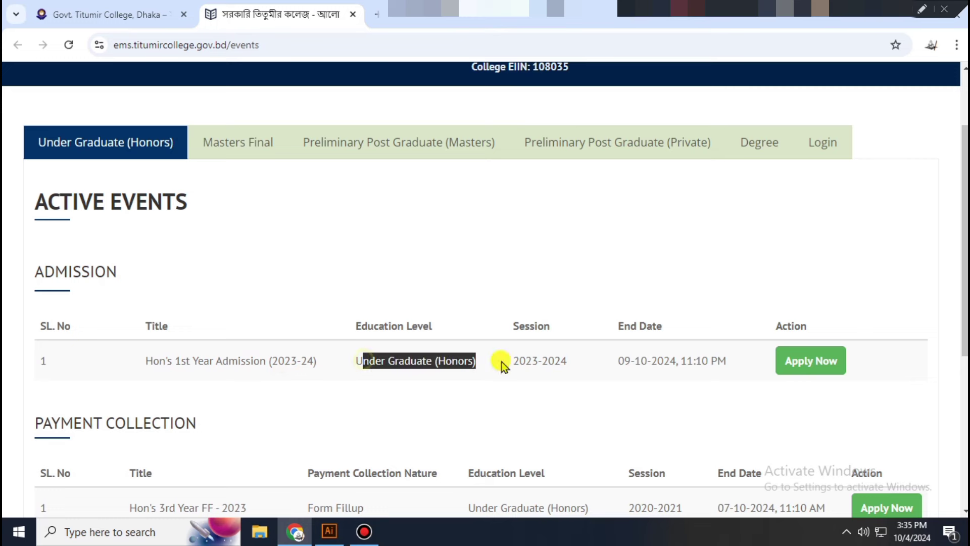
pyautogui.moveTo(964, 261); pyautogui.dragTo(939, 295)
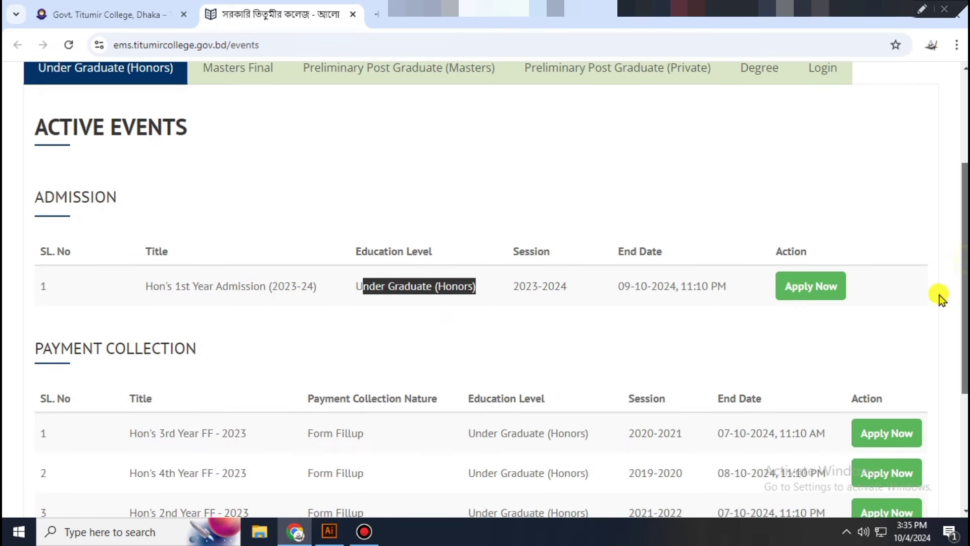
pyautogui.click(786, 316)
pyautogui.click(812, 292)
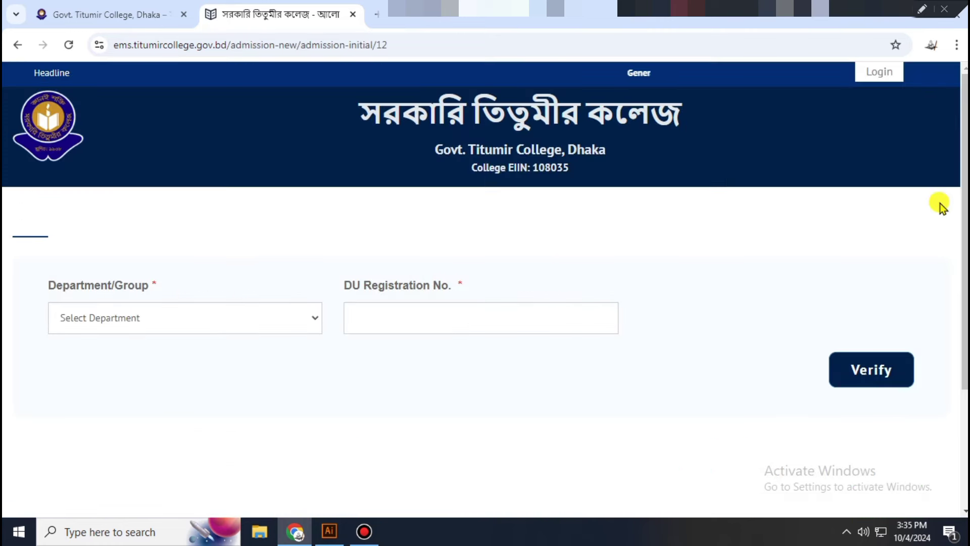
# Step: Select the Mathematics department, enter the student's DU registration number and verify the applicant
pyautogui.scroll(-1, 962, 188)
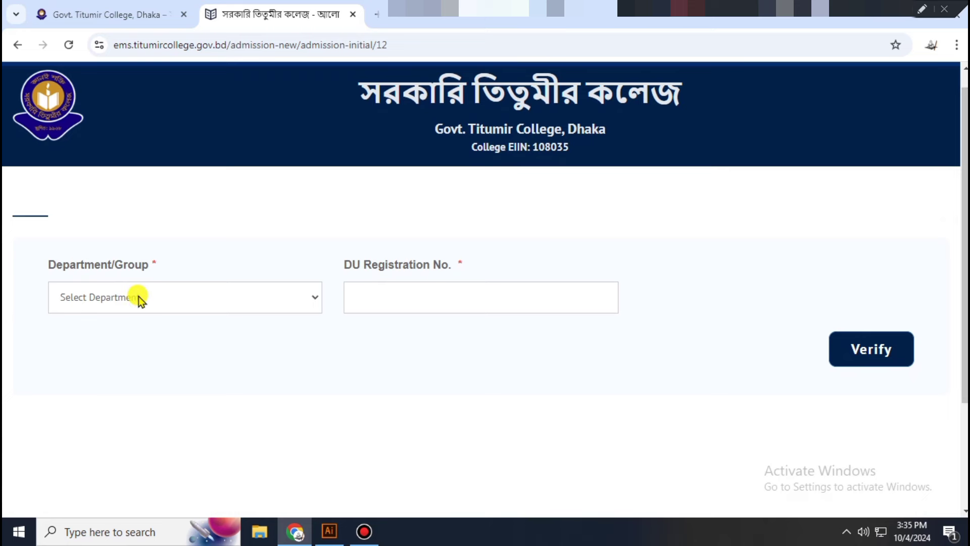
pyautogui.click(141, 300)
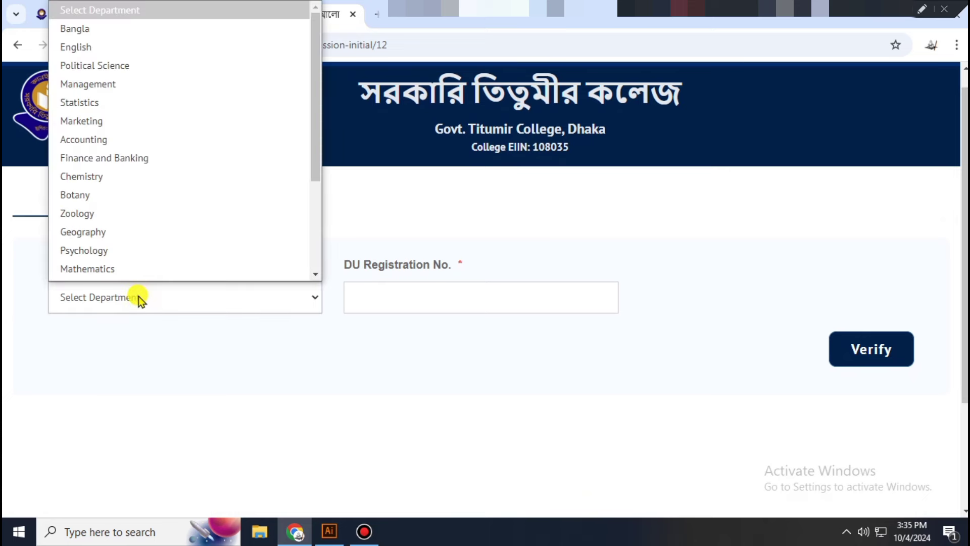
pyautogui.write('matics')
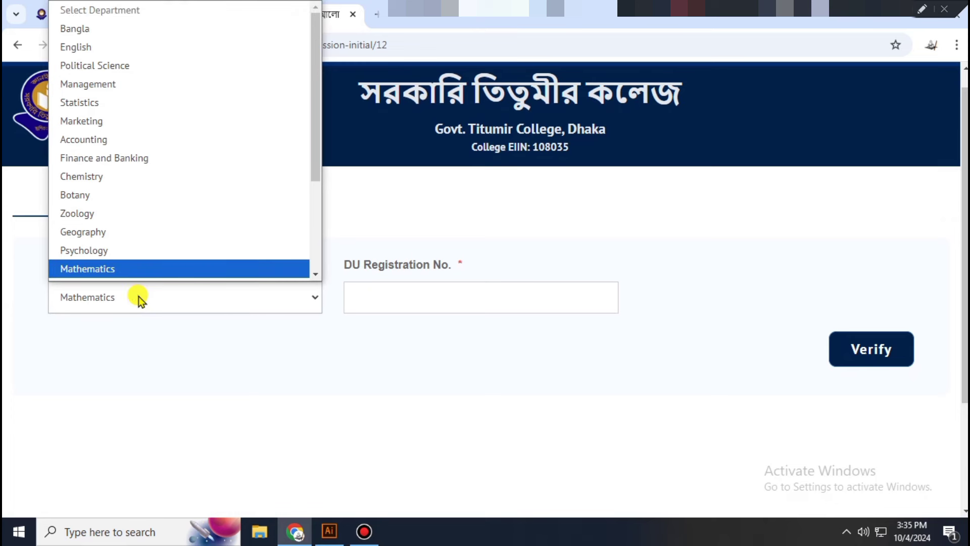
pyautogui.press('Return')
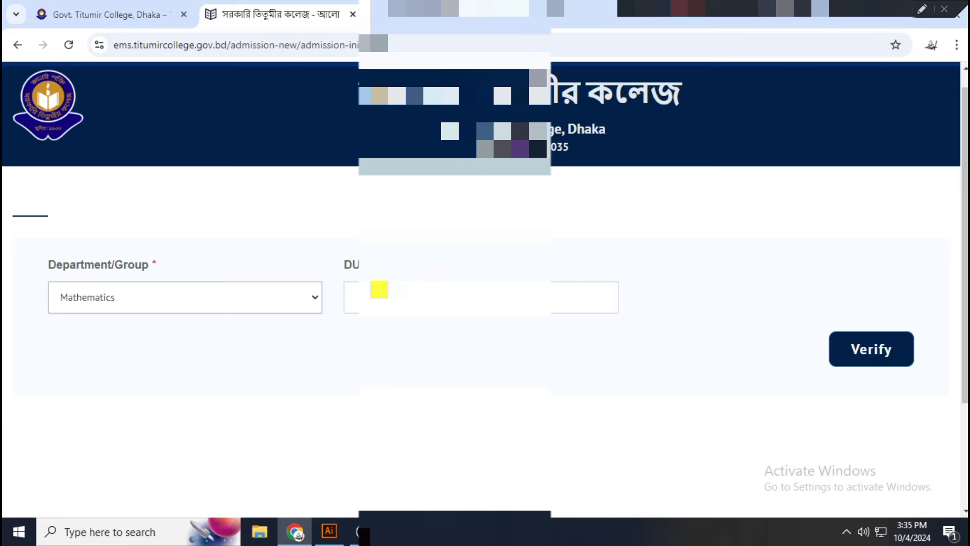
pyautogui.click(379, 289)
pyautogui.write('1')
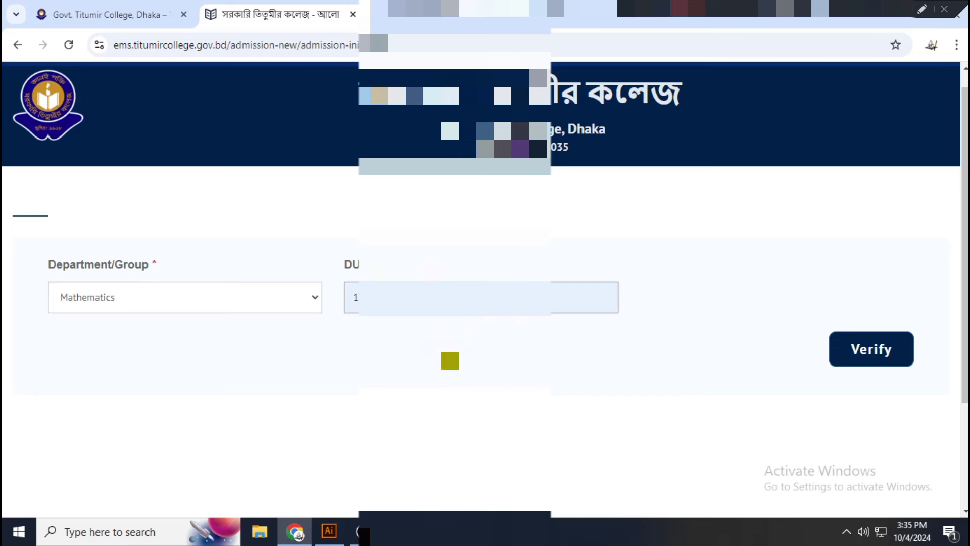
pyautogui.click(873, 353)
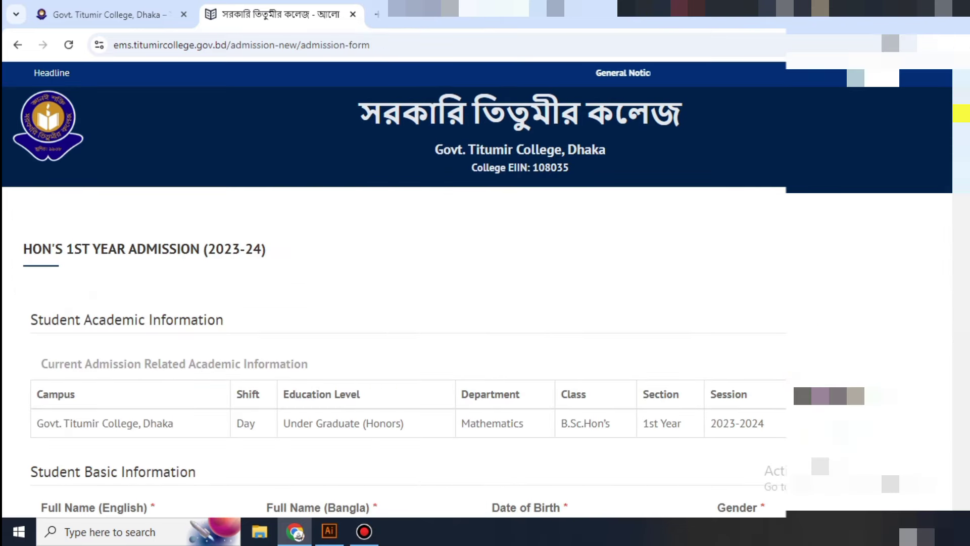
# Step: Set the Guardian Type to Father in the Student Communication Information section of the admission form
pyautogui.scroll(-1, 485, 288)
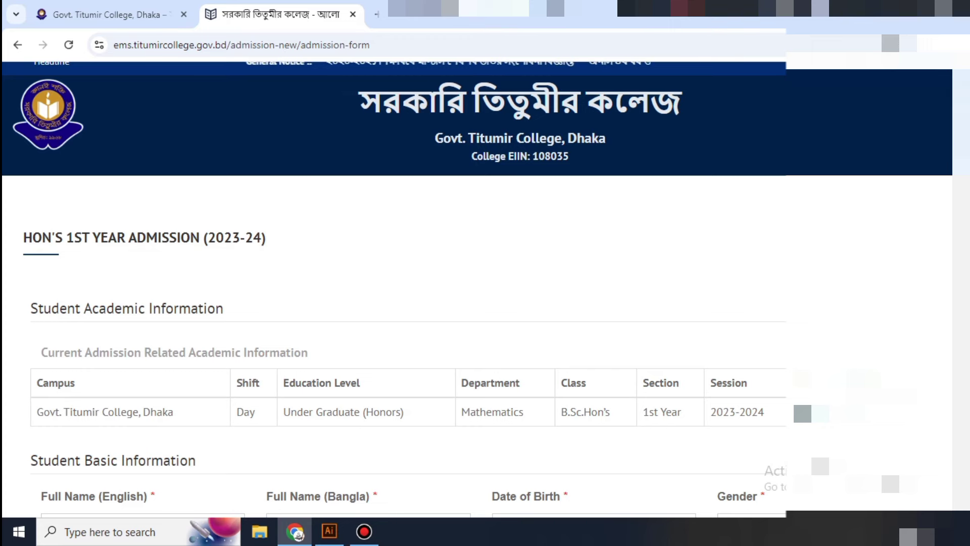
pyautogui.scroll(-8, 483, 287)
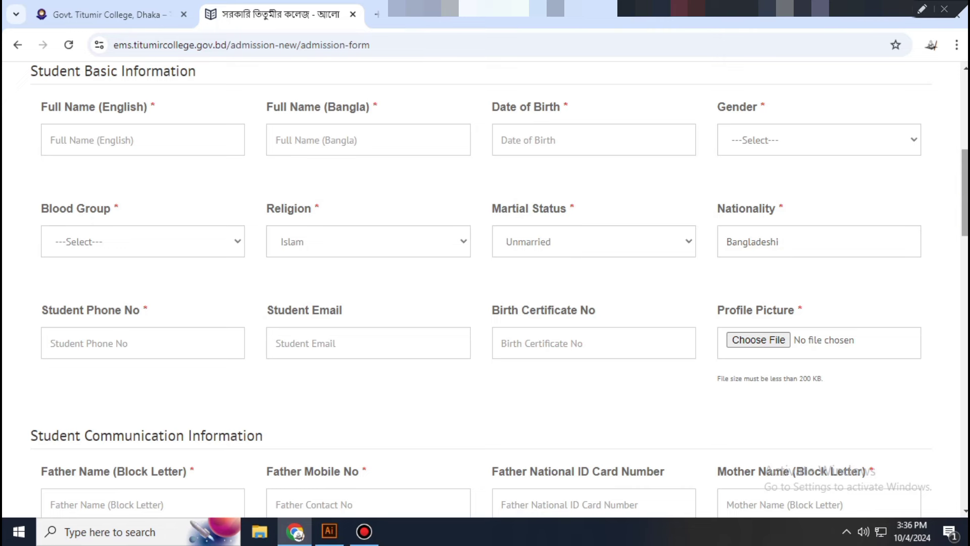
pyautogui.moveTo(960, 191); pyautogui.dragTo(960, 218)
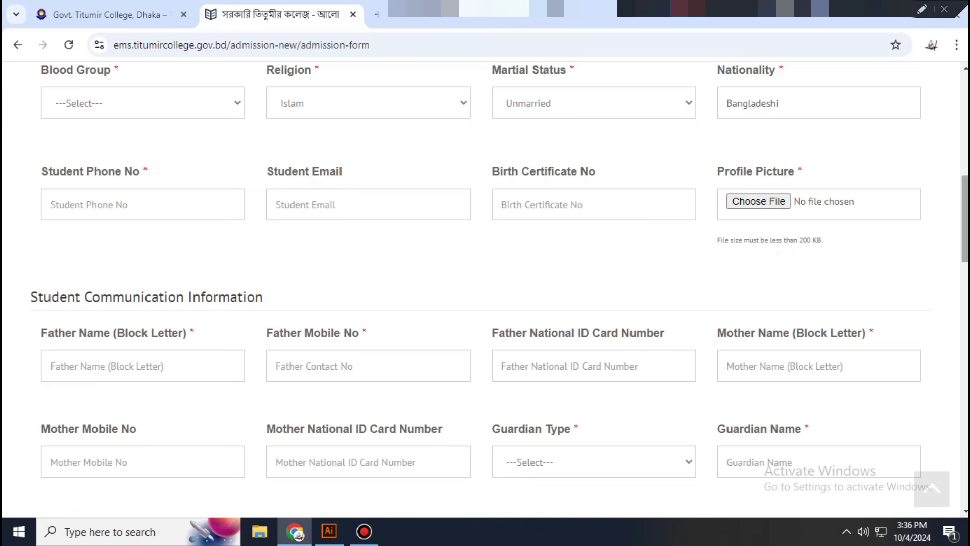
pyautogui.scroll(-4, 197, 255)
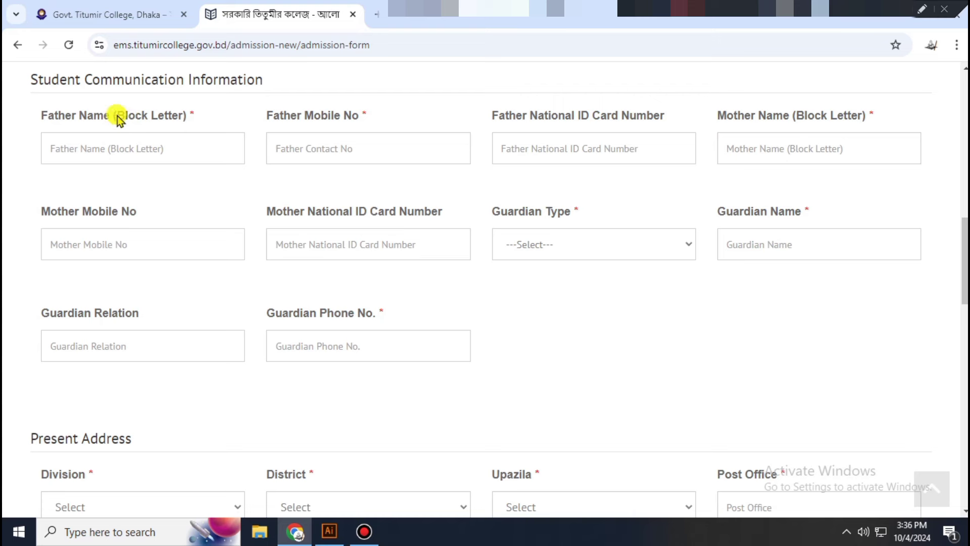
pyautogui.moveTo(116, 119); pyautogui.dragTo(182, 125)
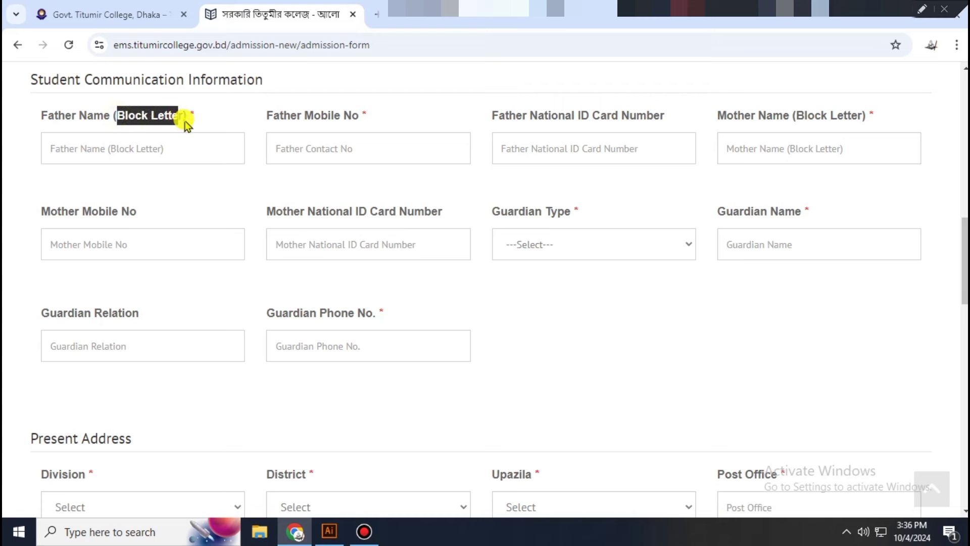
pyautogui.click(189, 154)
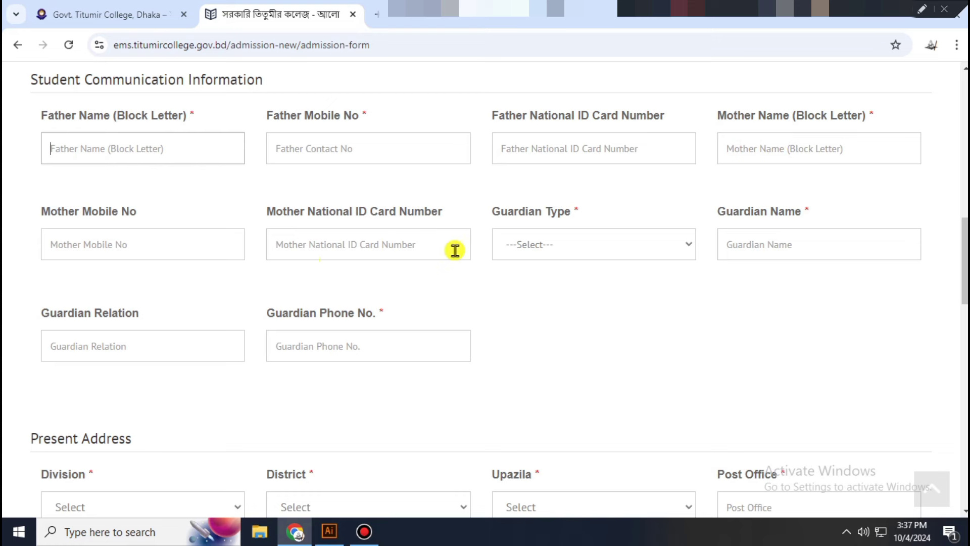
pyautogui.click(559, 249)
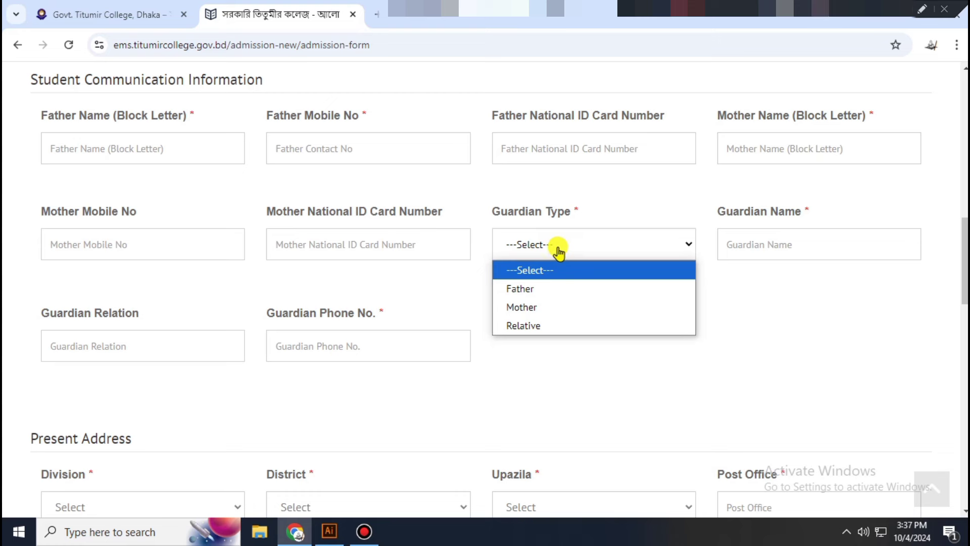
pyautogui.click(562, 288)
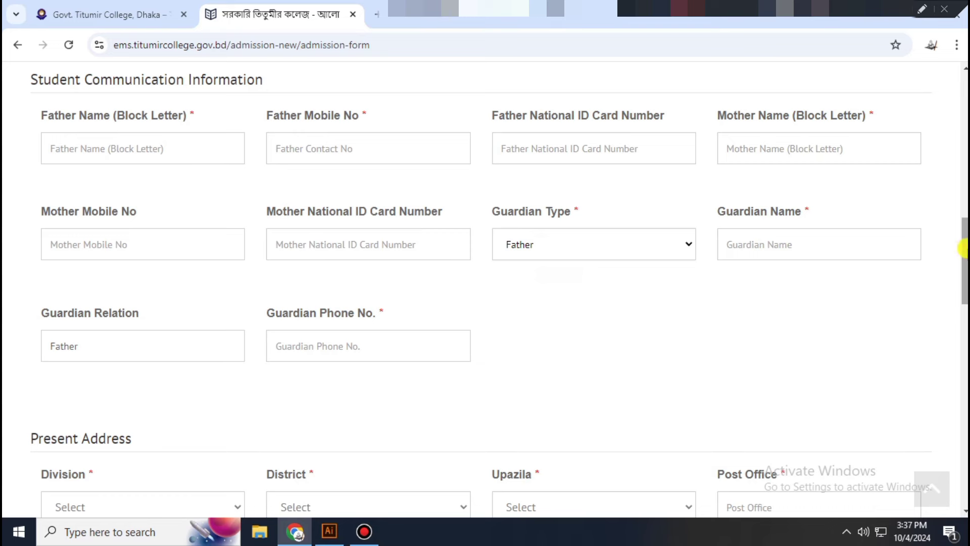
# Step: Mark the permanent address as Same As Present Address
pyautogui.moveTo(965, 247); pyautogui.dragTo(965, 308)
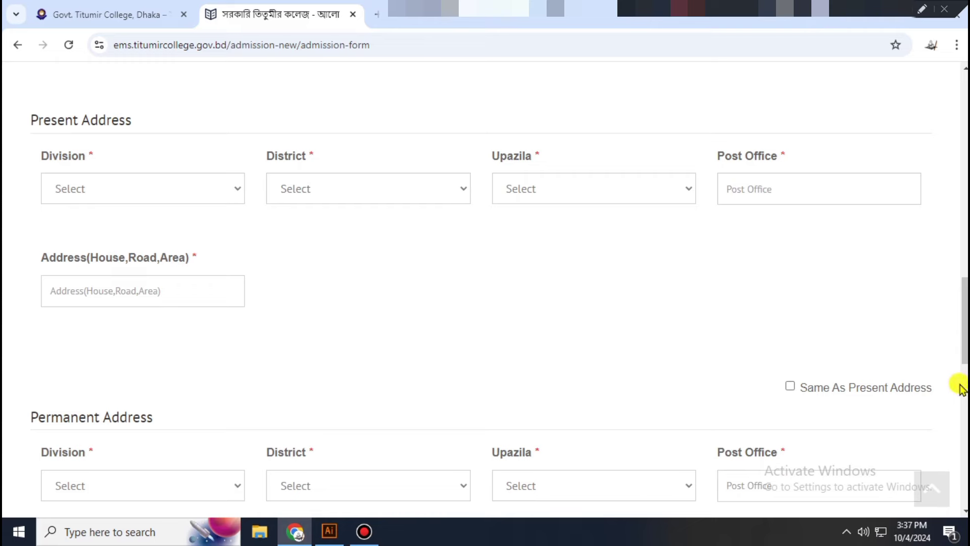
pyautogui.moveTo(965, 353); pyautogui.dragTo(965, 371)
pyautogui.scroll(-3, 499, 284)
pyautogui.scroll(6, 499, 284)
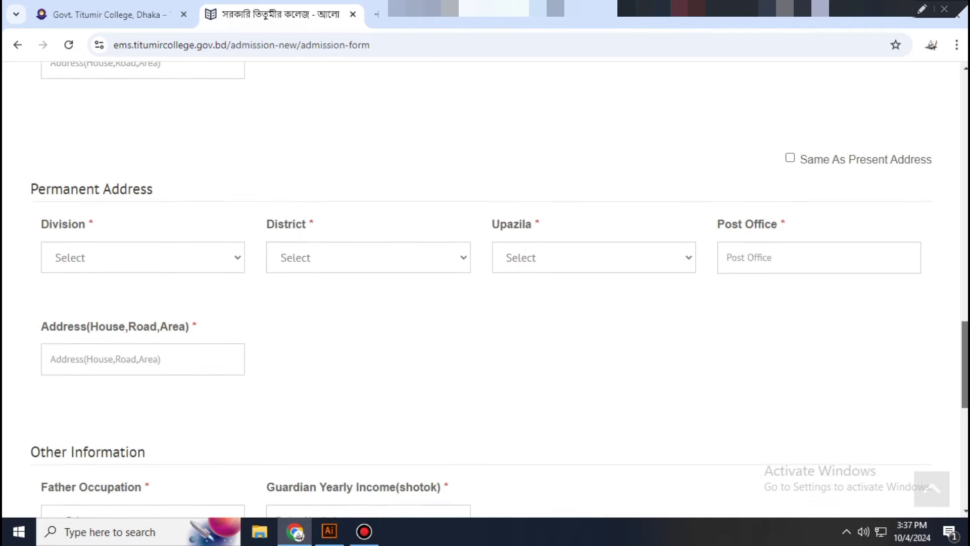
pyautogui.scroll(-3, 901, 305)
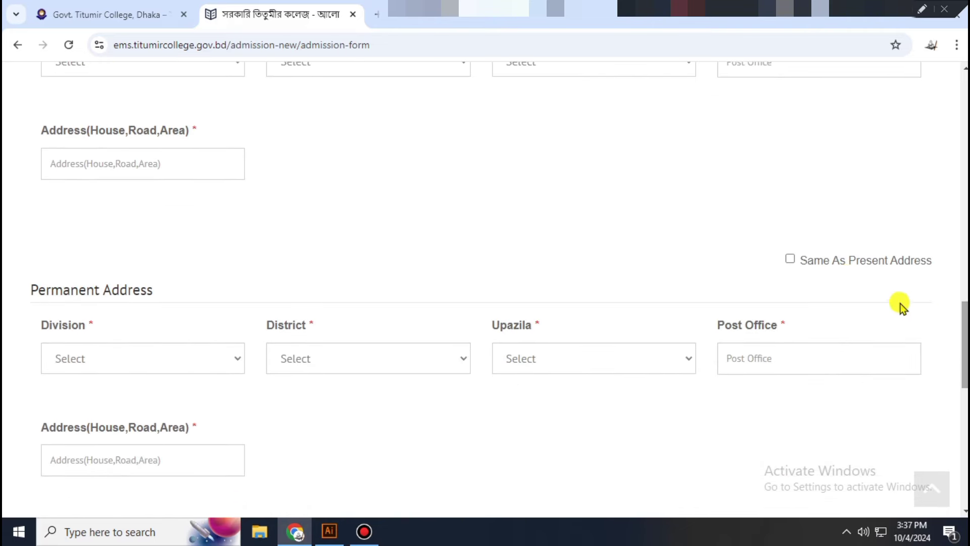
pyautogui.click(790, 259)
# Step: Check the Father Occupation choices in the Other Information section
pyautogui.moveTo(963, 329); pyautogui.dragTo(962, 408)
pyautogui.click(165, 141)
pyautogui.click(165, 140)
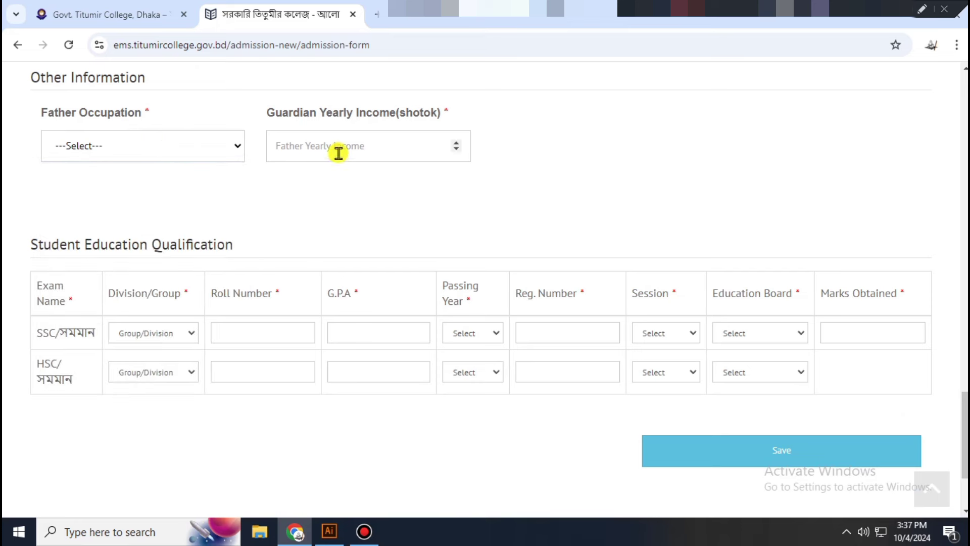
# Step: Set the SSC Division/Group to Science in Student Education Qualification and activate the SSC Marks Obtained field
pyautogui.click(144, 332)
pyautogui.click(146, 335)
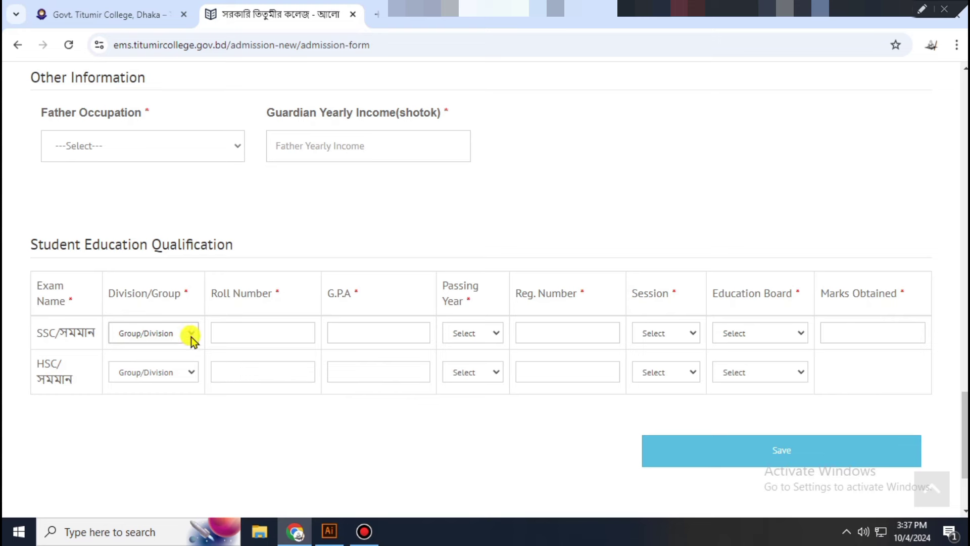
pyautogui.click(157, 335)
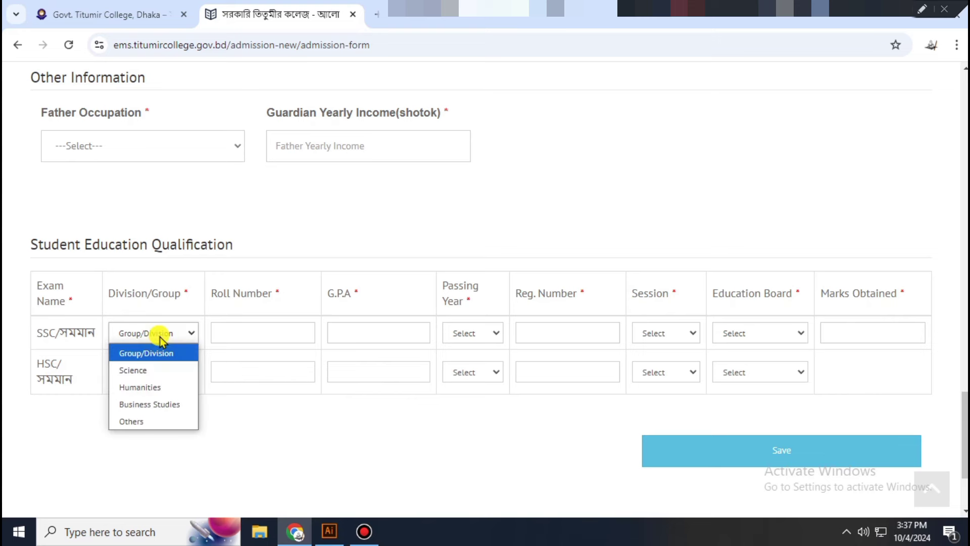
pyautogui.click(157, 369)
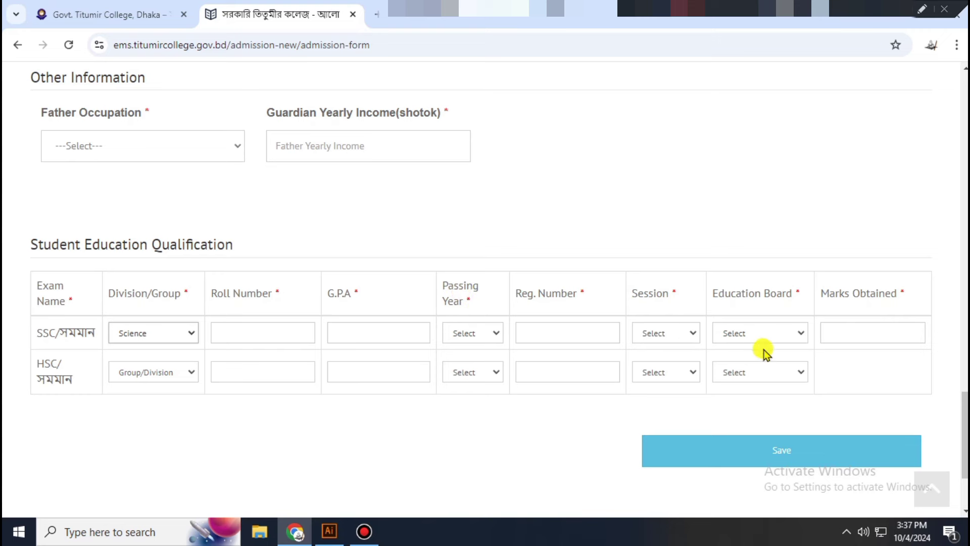
pyautogui.click(874, 331)
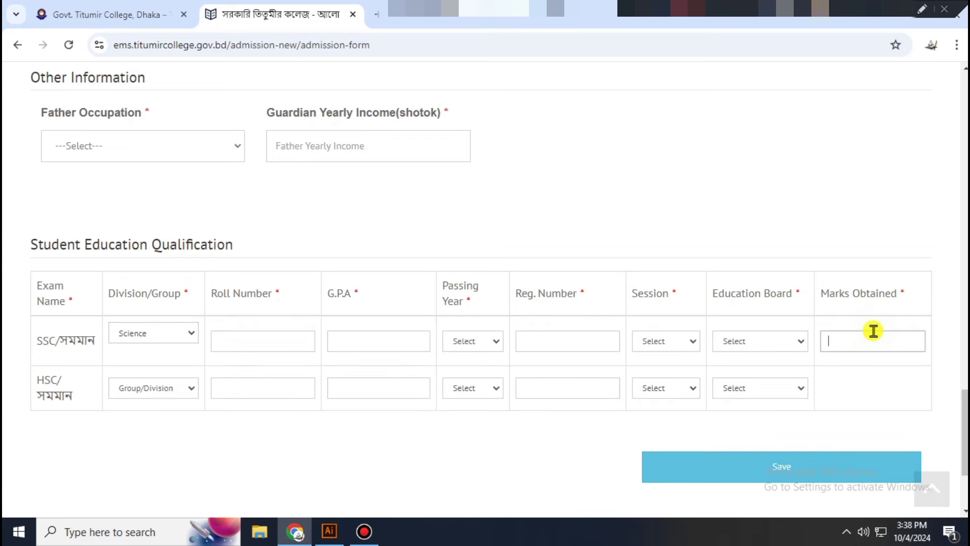